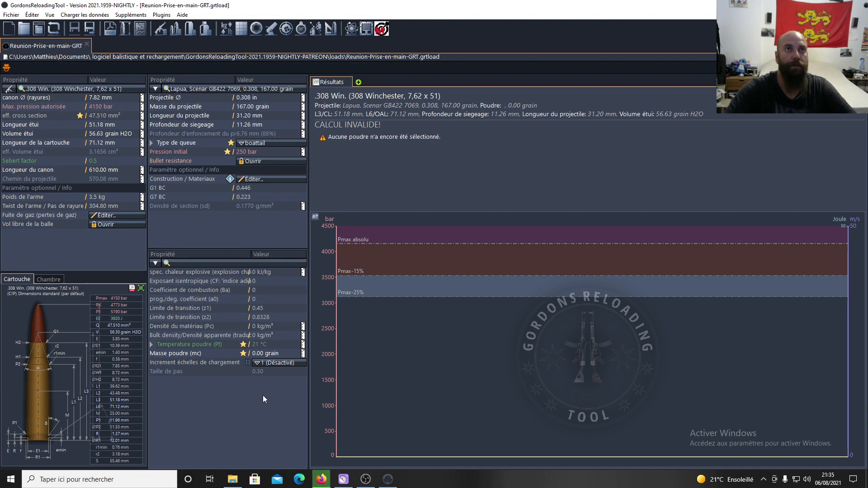
Load the Vihtavuori N150 powder from the GRT powder database into the .308 Win. load
left_click(221, 265)
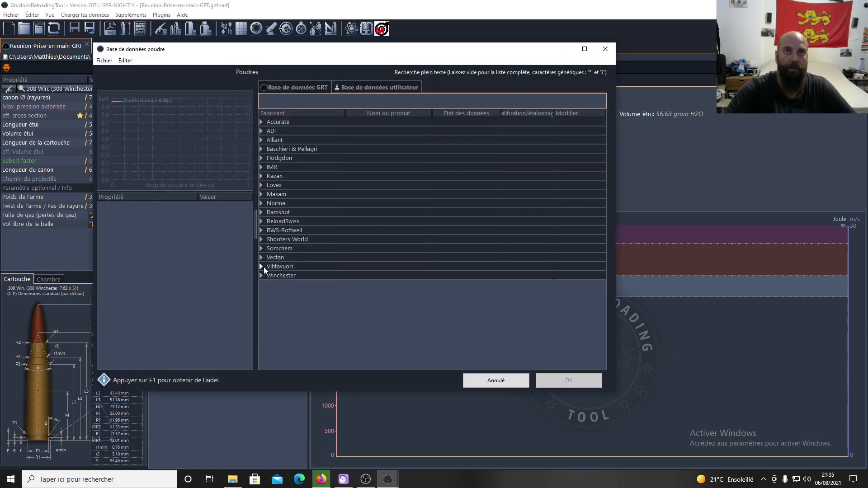
left_click(262, 267)
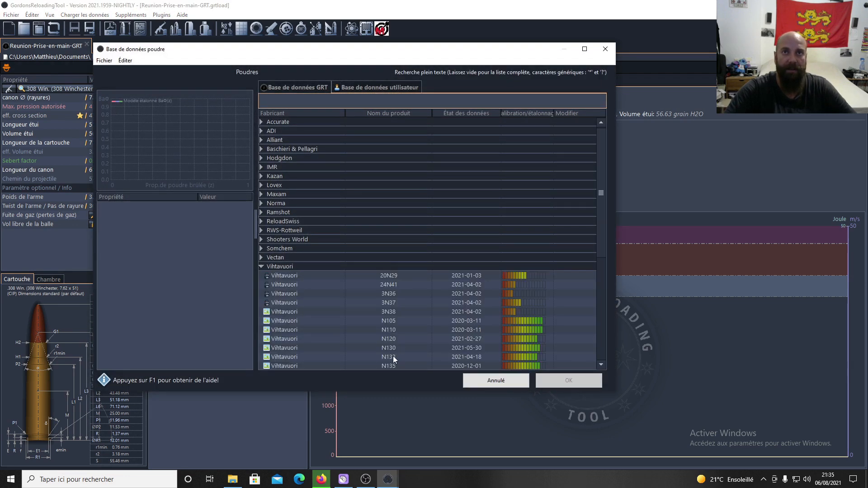
scroll(400, 333, "down", 2)
left_click(397, 329)
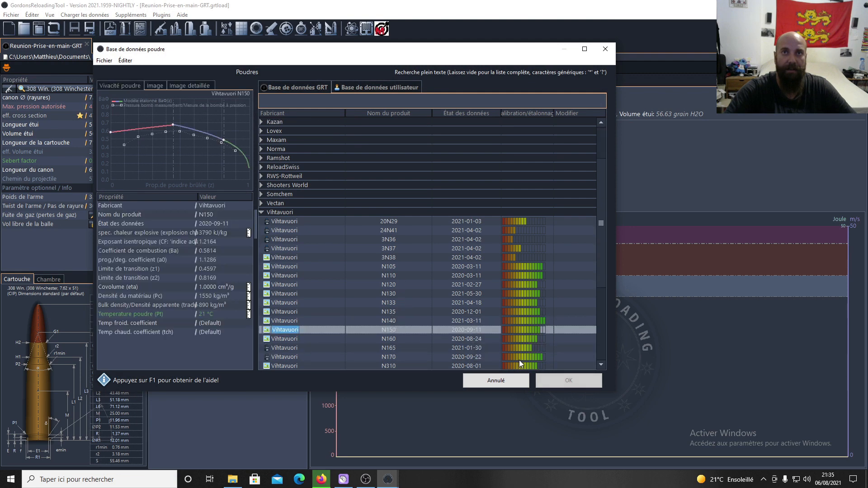
left_click(601, 384)
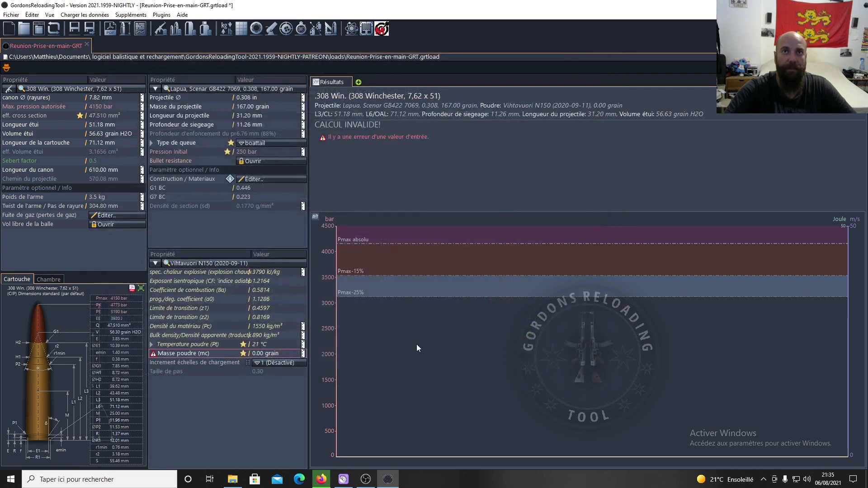
Set the powder mass (Masse poudre) to 43 grain
left_click(257, 354)
type("43")
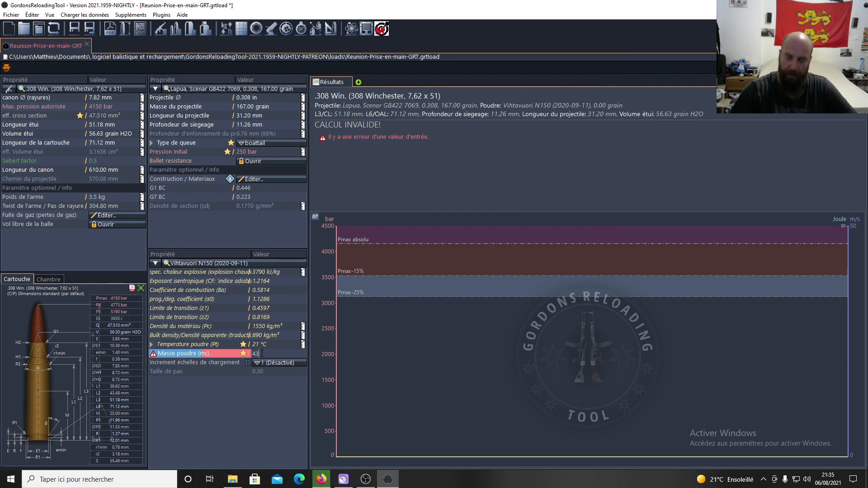
key("Return")
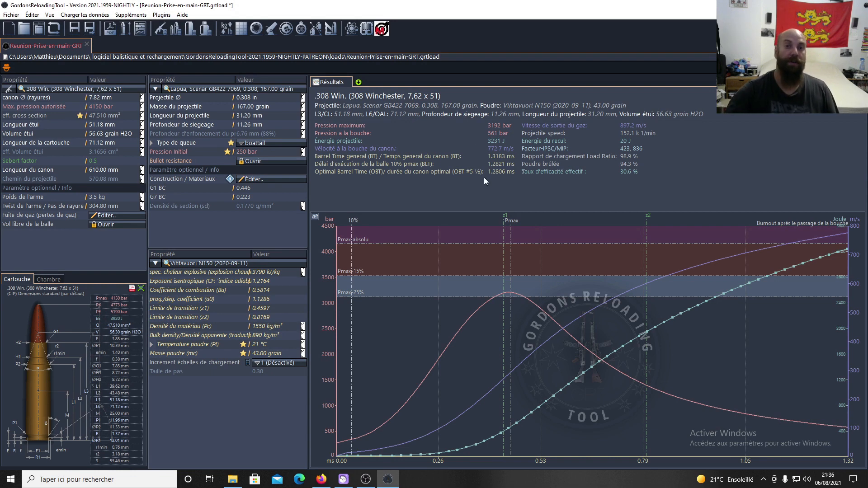
Run the Optimal Barrel Time calibration with a measured velocity of 792 m/s for the selected charge
mouse_move(408, 269)
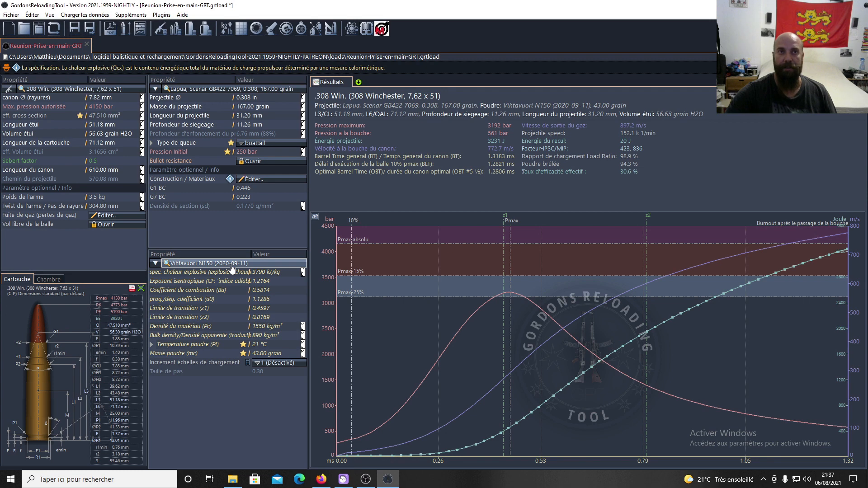
mouse_move(503, 332)
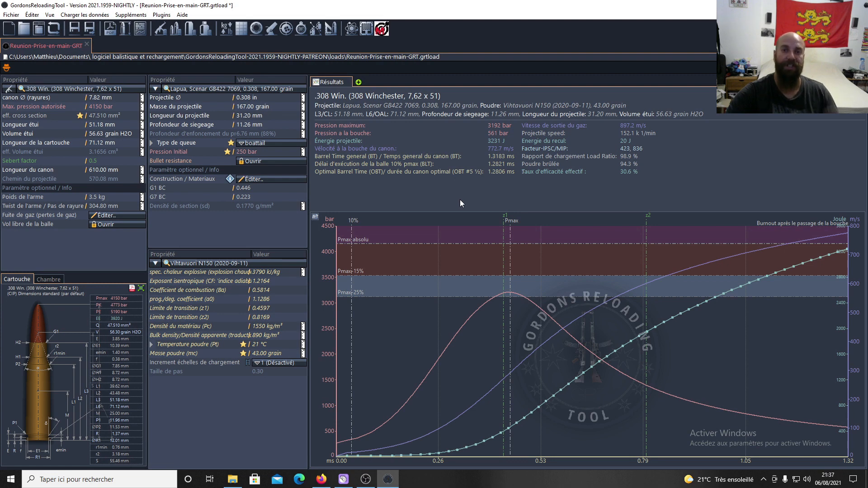
left_click(129, 15)
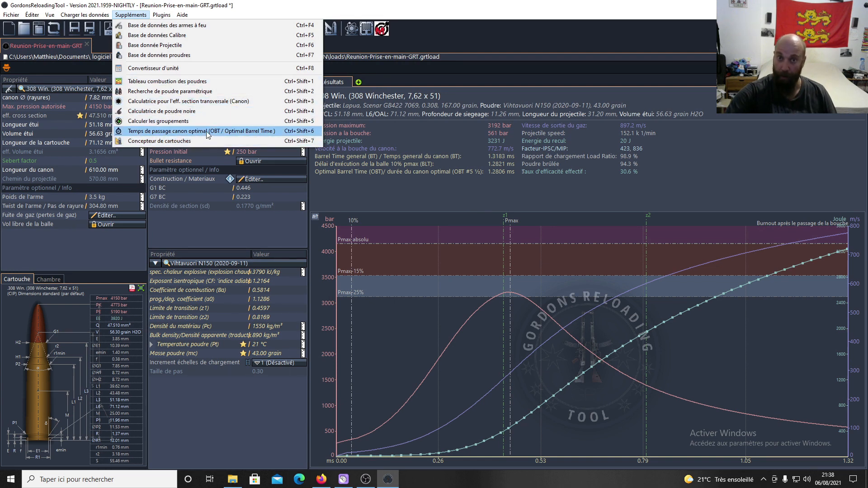
left_click(206, 132)
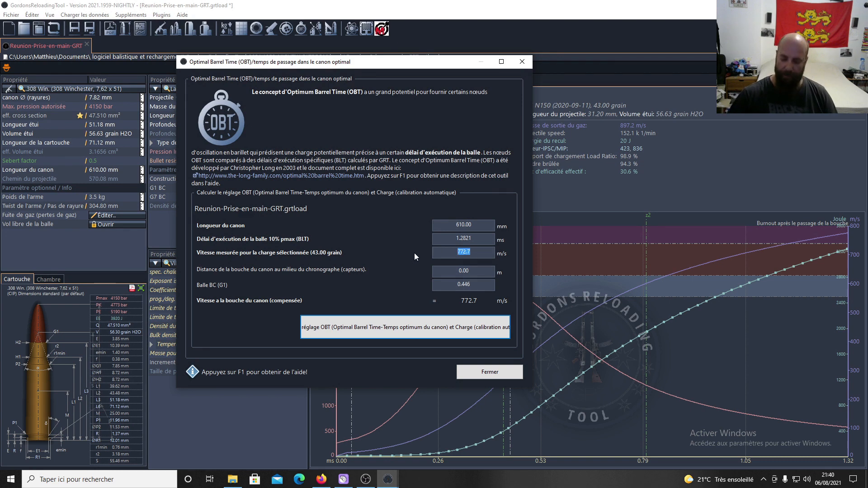
type("792")
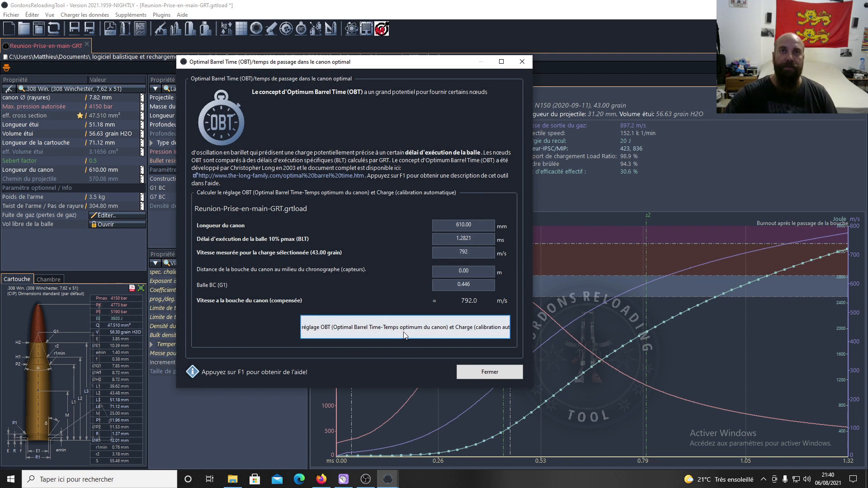
left_click(324, 334)
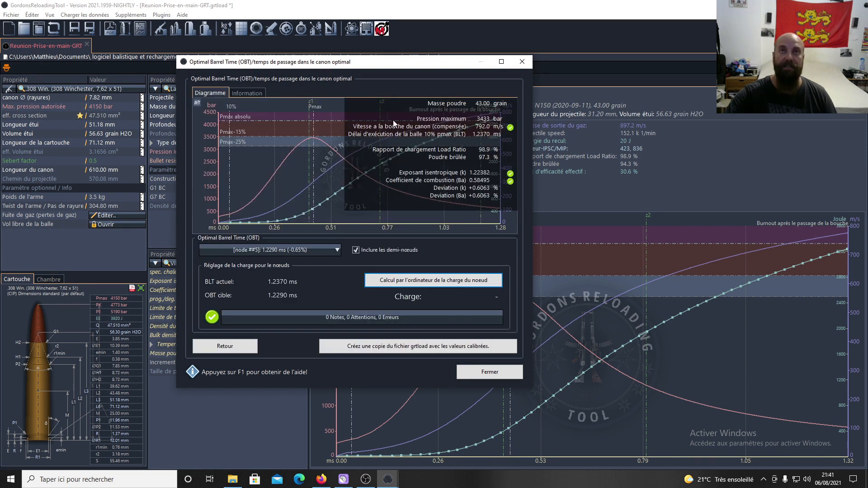
Review the OBT information and diagram, and create a copy of the grtload file with the calibrated values, closing the OBT tool
left_click_drag(380, 65, 280, 70)
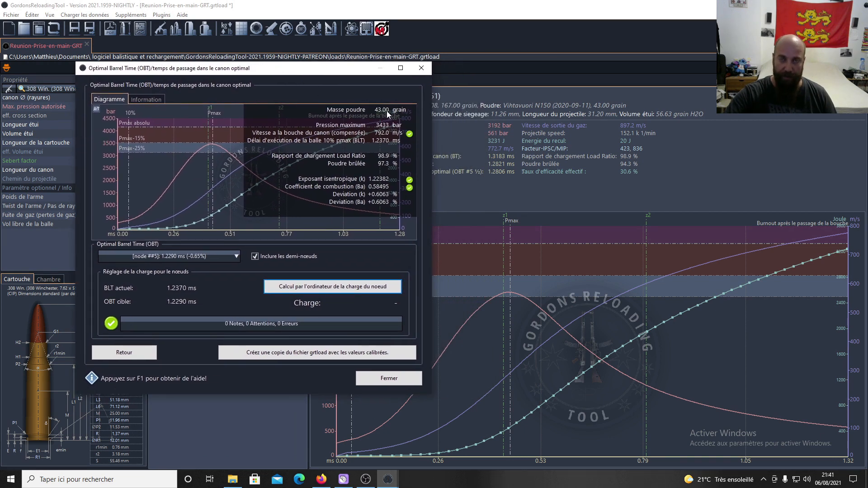
left_click(146, 99)
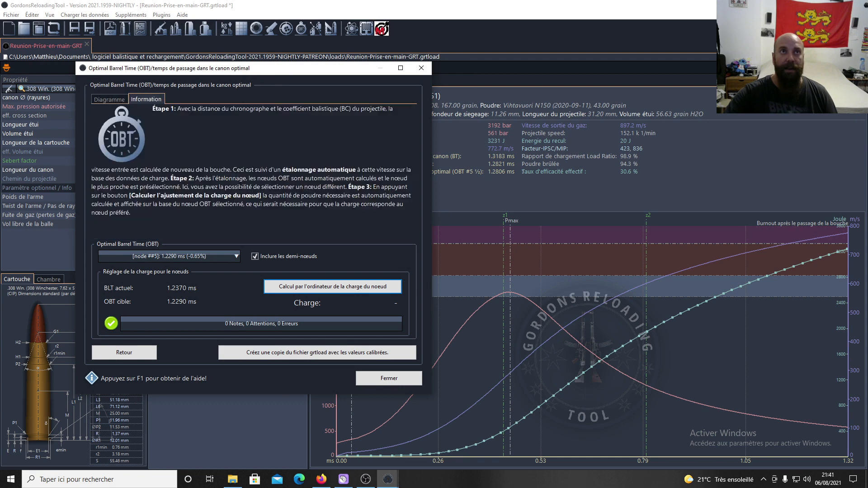
left_click(109, 99)
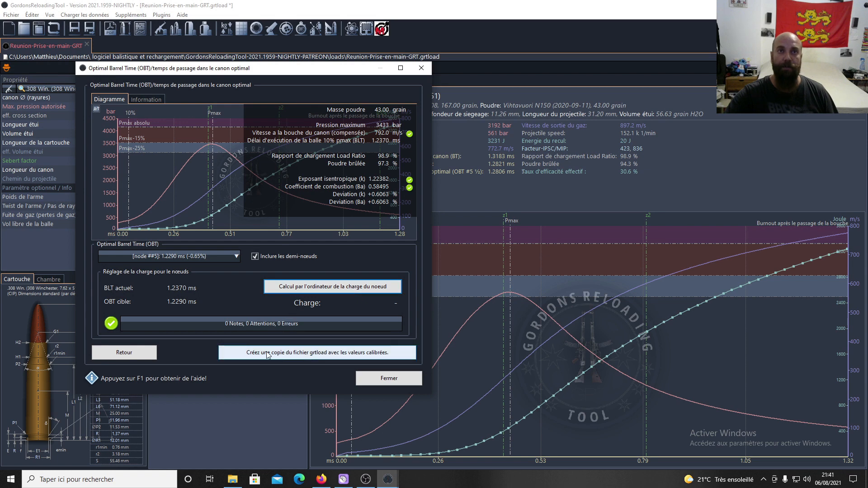
left_click(293, 355)
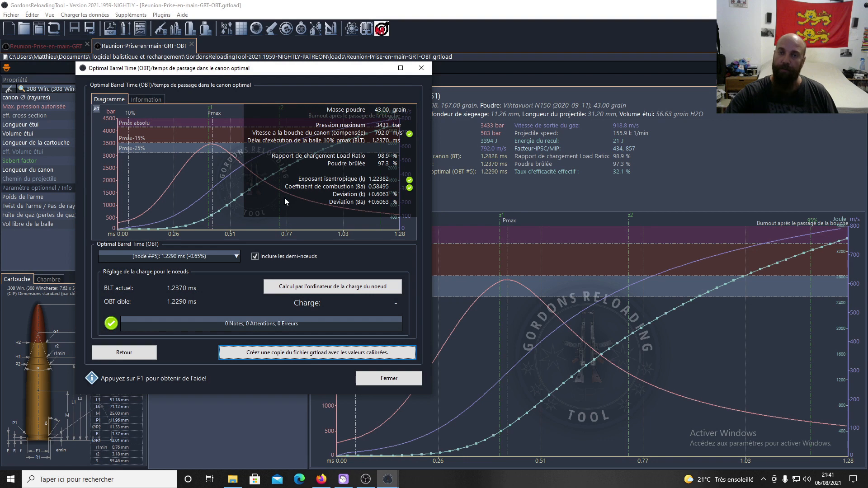
left_click(395, 378)
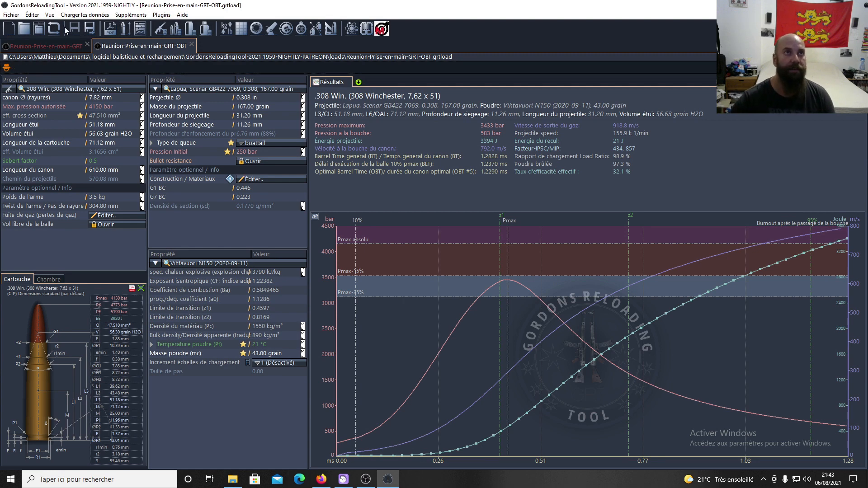
Examine the initial pressure (Pression initiale) assistant and close it without applying anything
left_click(227, 152)
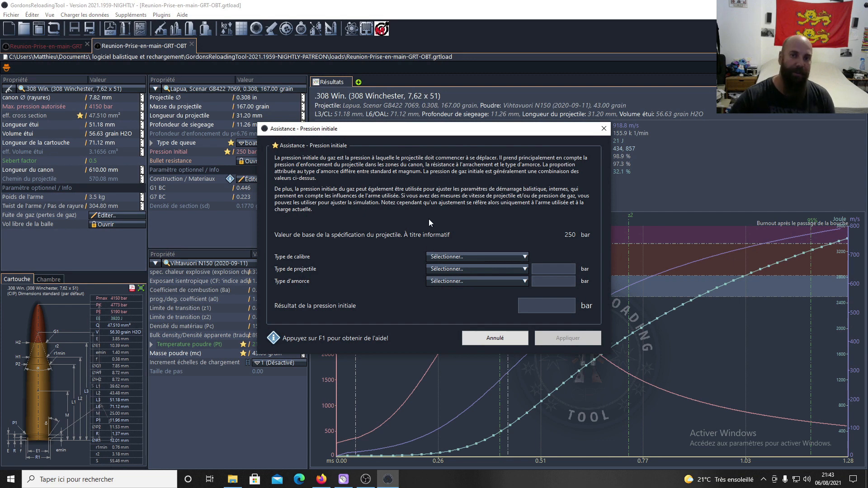
left_click(495, 338)
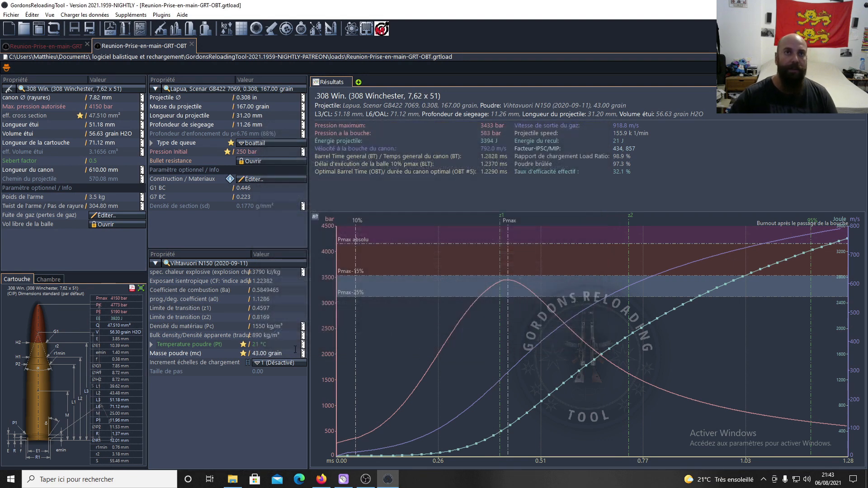
In the powder temperature coefficient assistant, set the cold temperature to -5 °C and the hot temperature to 35 °C
left_click(244, 346)
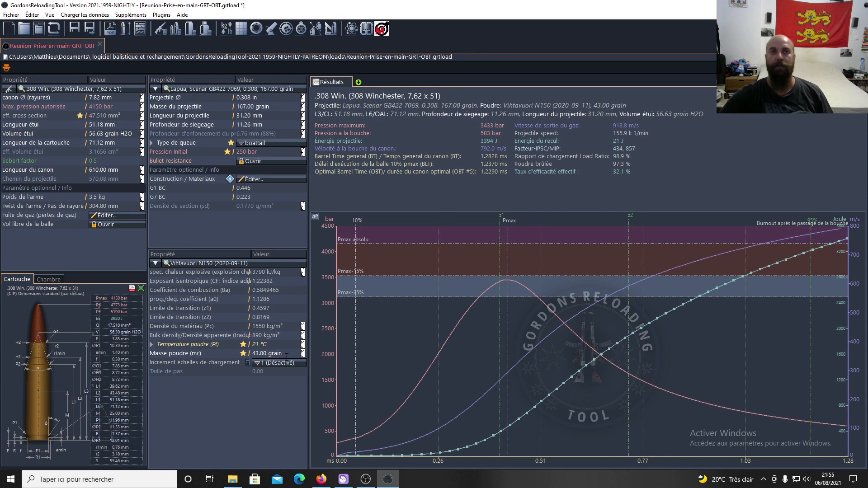
left_click(243, 345)
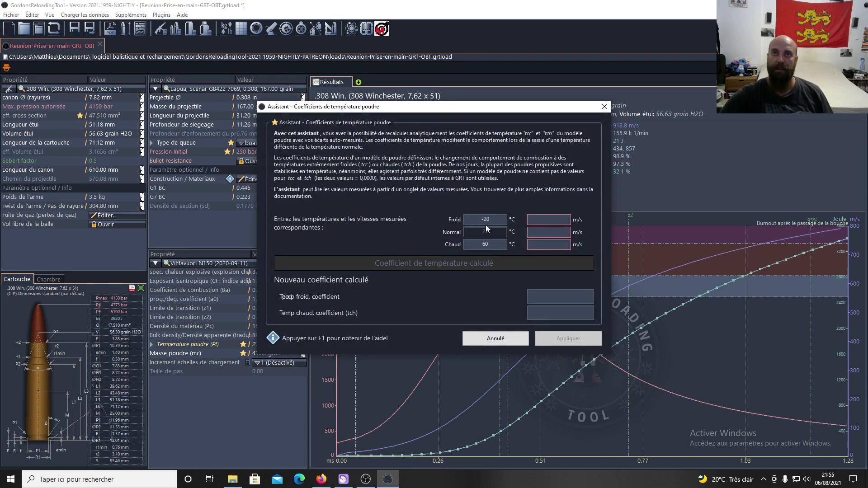
left_click_drag(484, 219, 493, 219)
type("5")
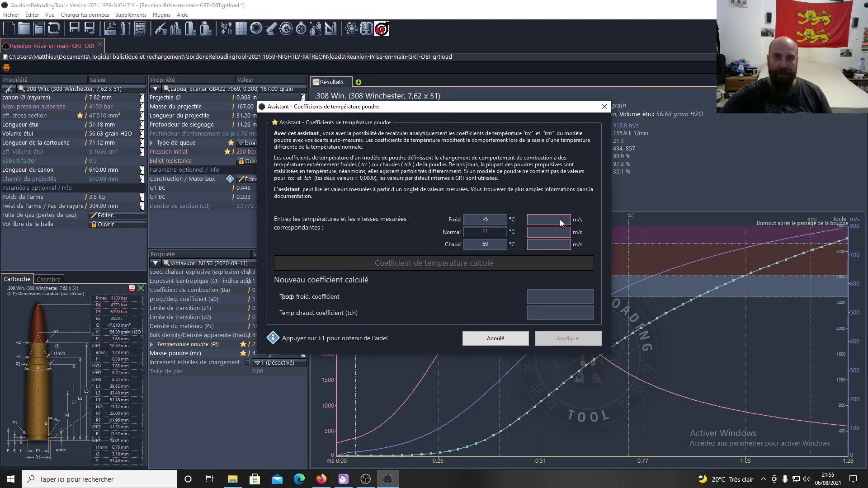
key("Tab")
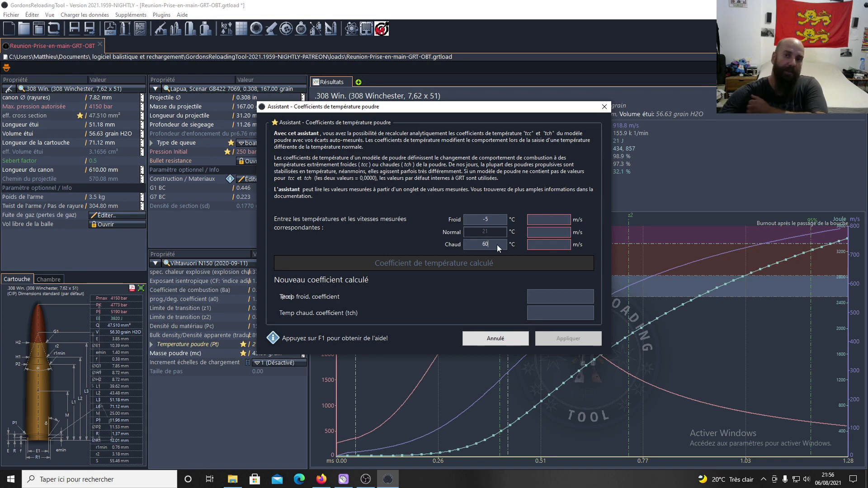
left_click_drag(497, 245, 456, 244)
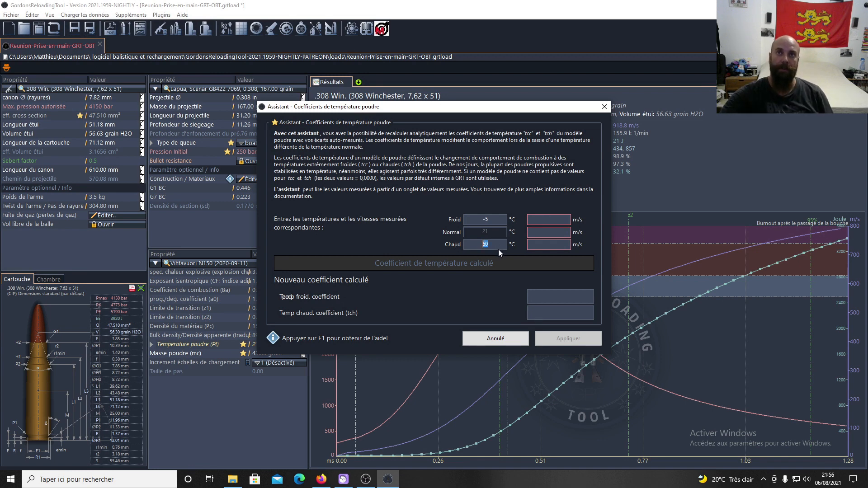
type("35")
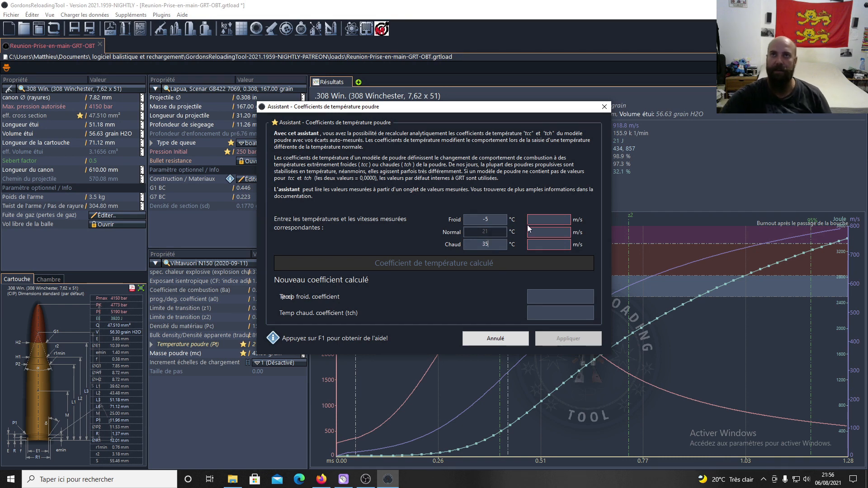
Enter the measured velocities as 792 m/s for normal, 730 m/s for cold and 900 m/s for hot
left_click(546, 234)
left_click_drag(536, 110, 503, 191)
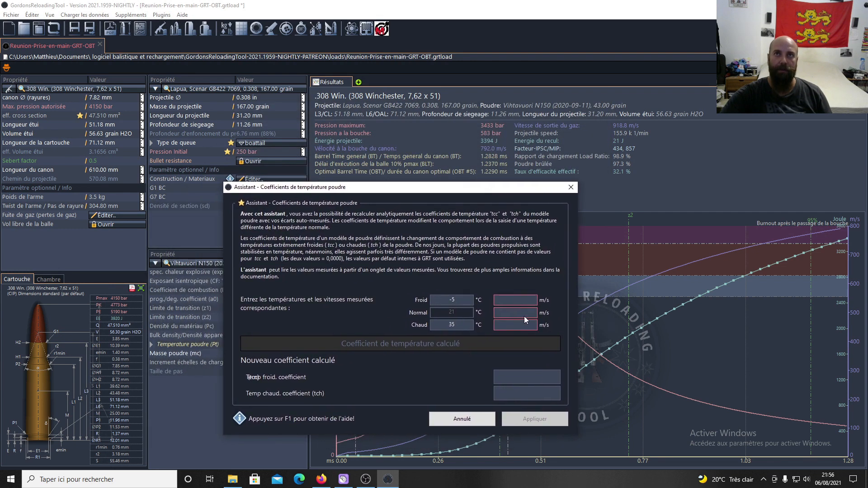
type("792")
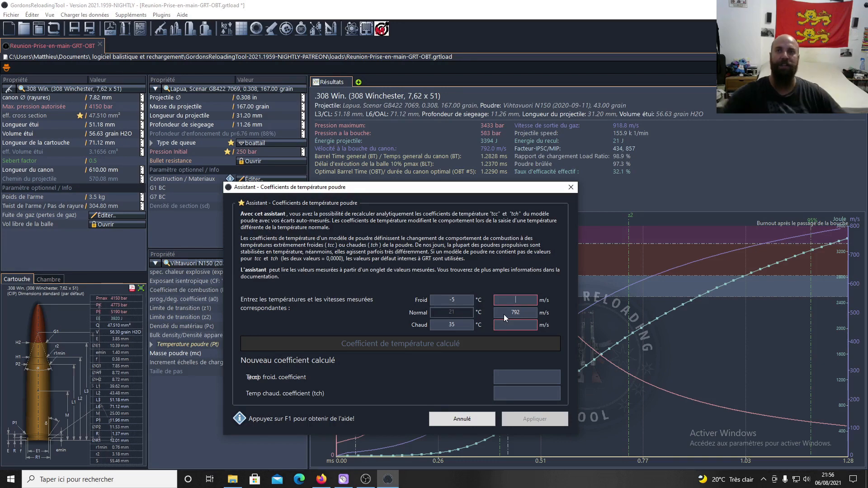
type("730")
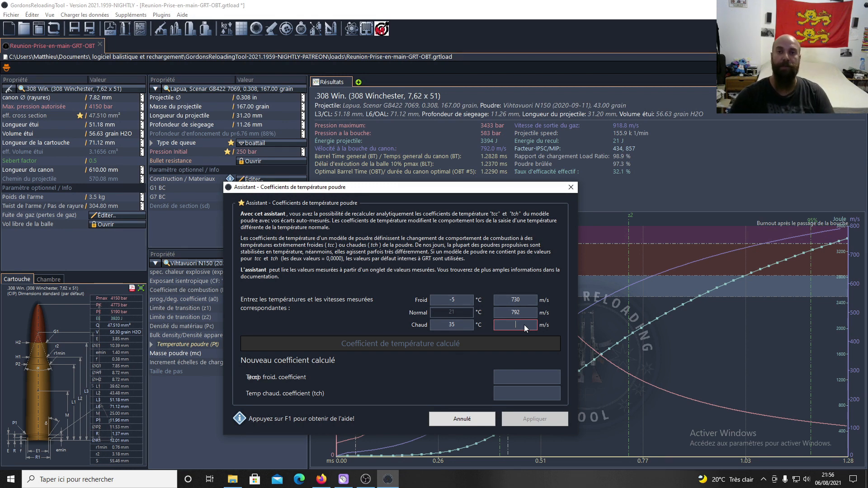
type("900")
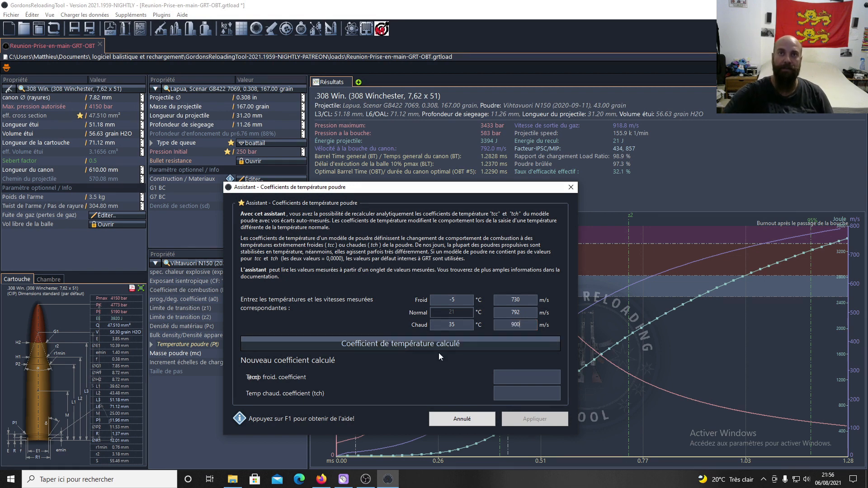
Calculate and apply the new powder temperature coefficients, and save the load file
left_click(423, 343)
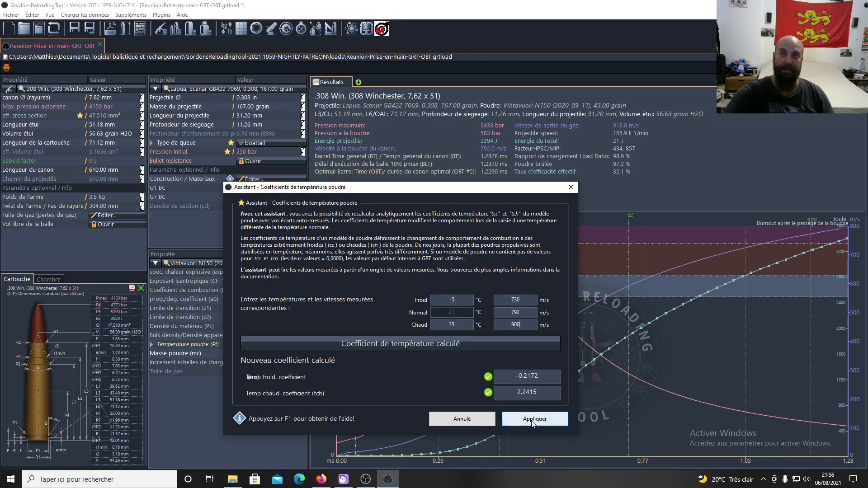
left_click(531, 422)
left_click(10, 15)
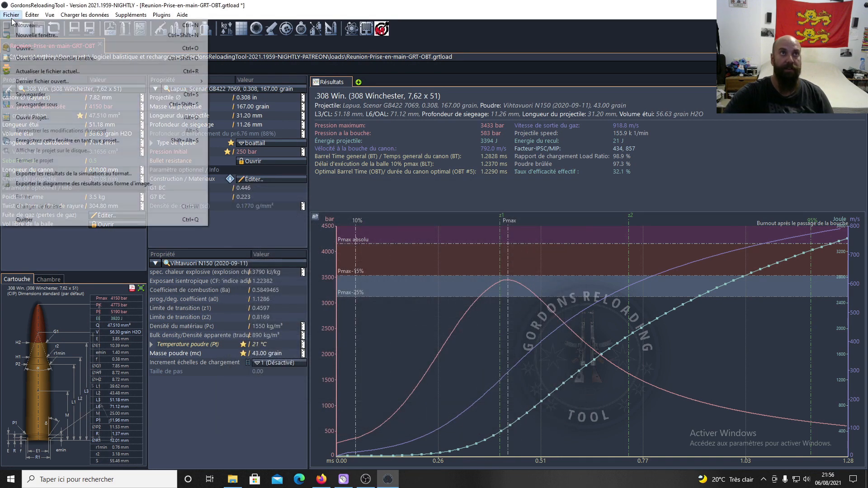
left_click(41, 98)
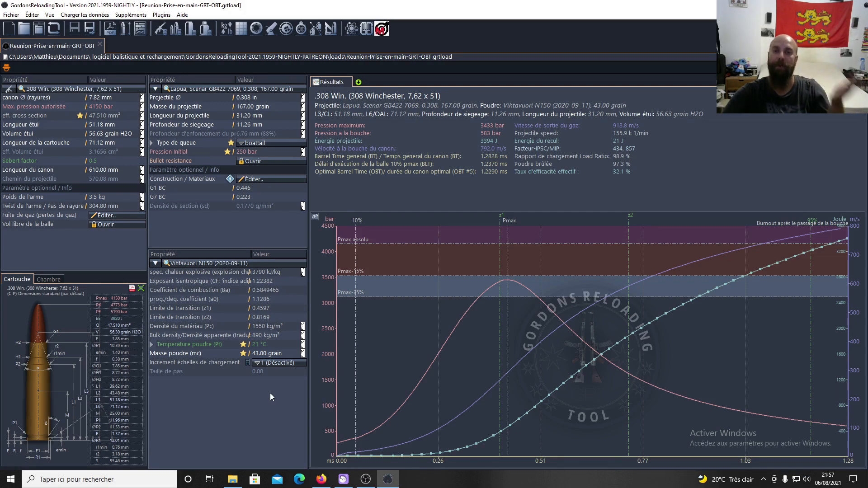
Set the powder temperature (Température poudre) to 35 °C to simulate the load in hot conditions
left_click(275, 345)
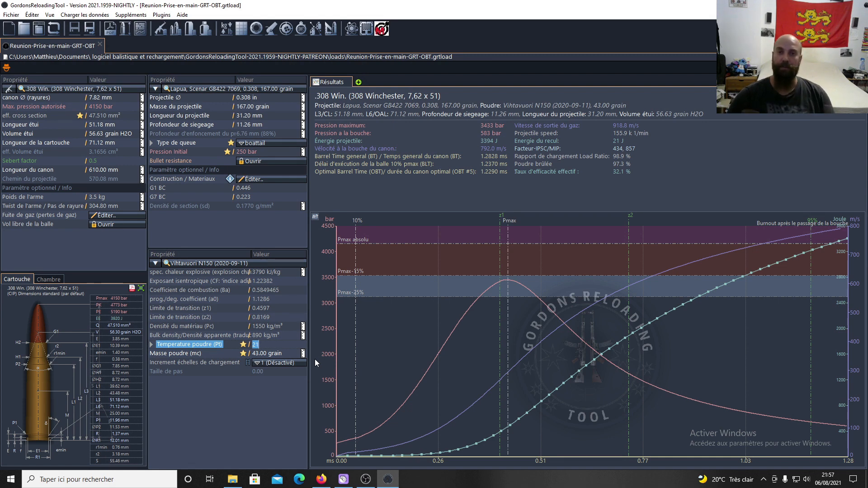
type("35")
key("Return")
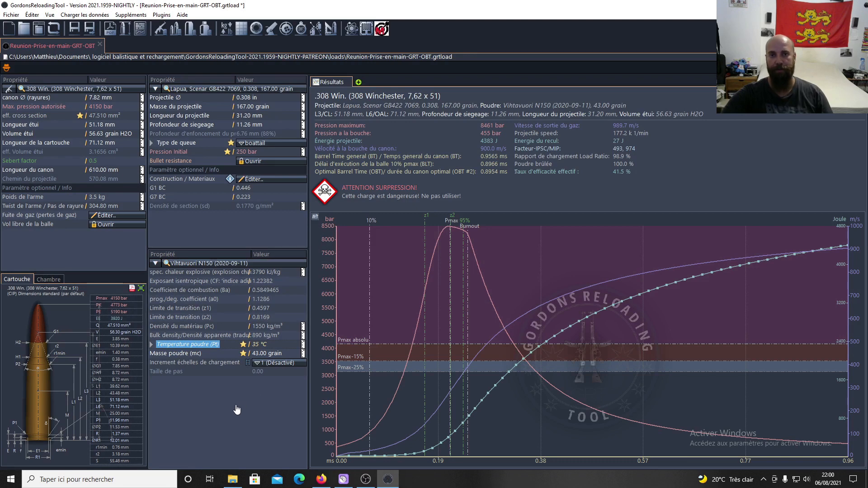
left_click(239, 390)
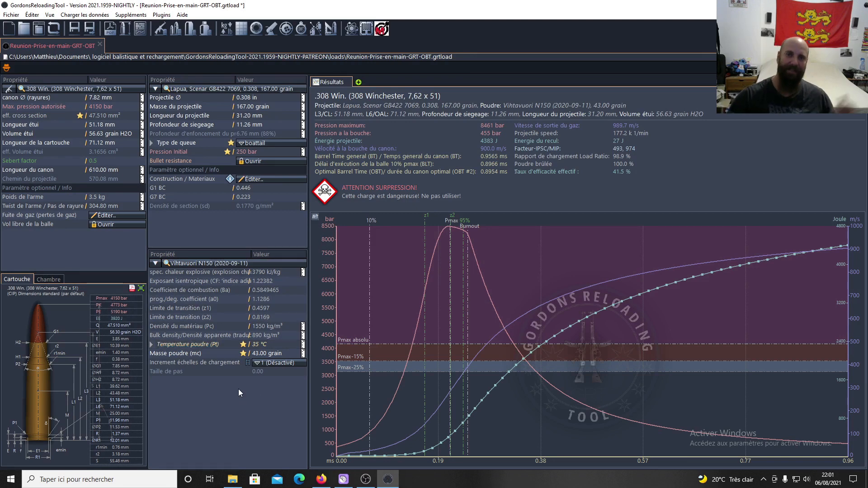